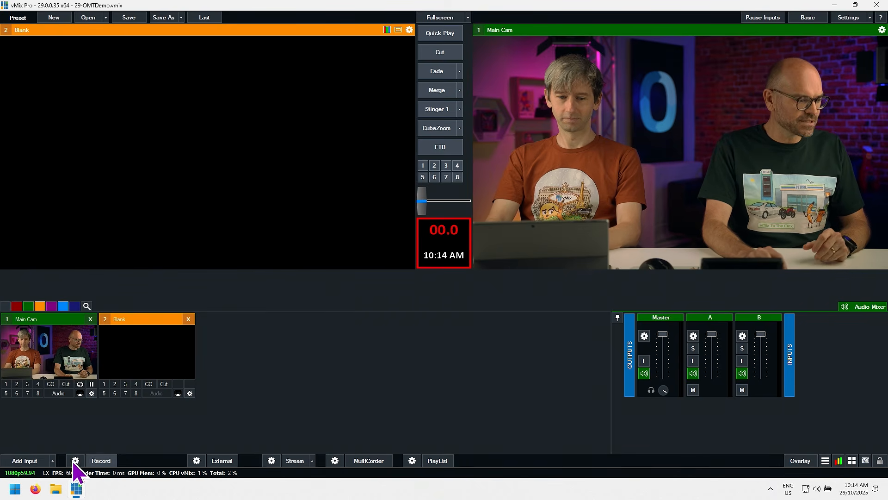
# Step: Add a Photos slideshow input as number 2 from the POSTERS folder inside ASSETS on the Desktop
pyautogui.click(18, 462)
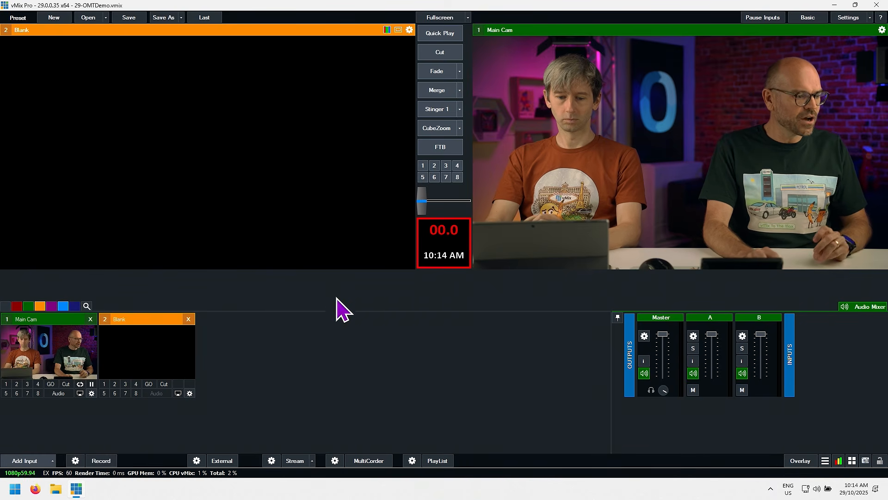
pyautogui.click(239, 230)
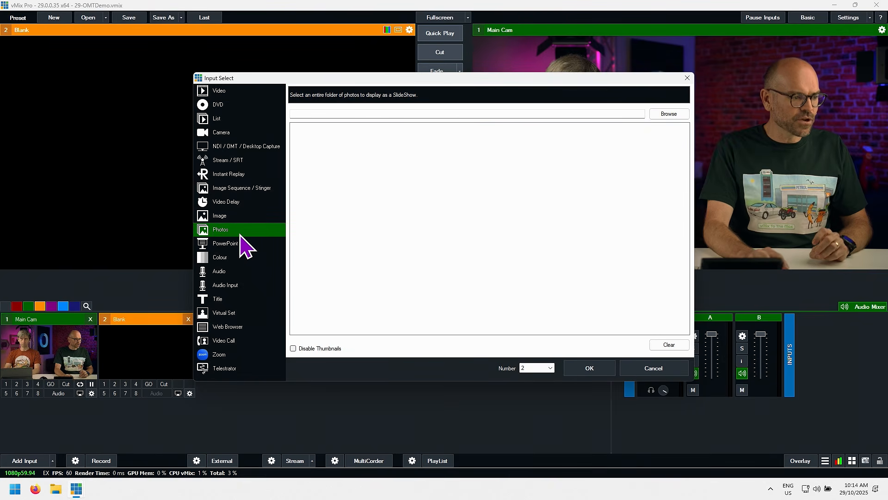
pyautogui.click(665, 117)
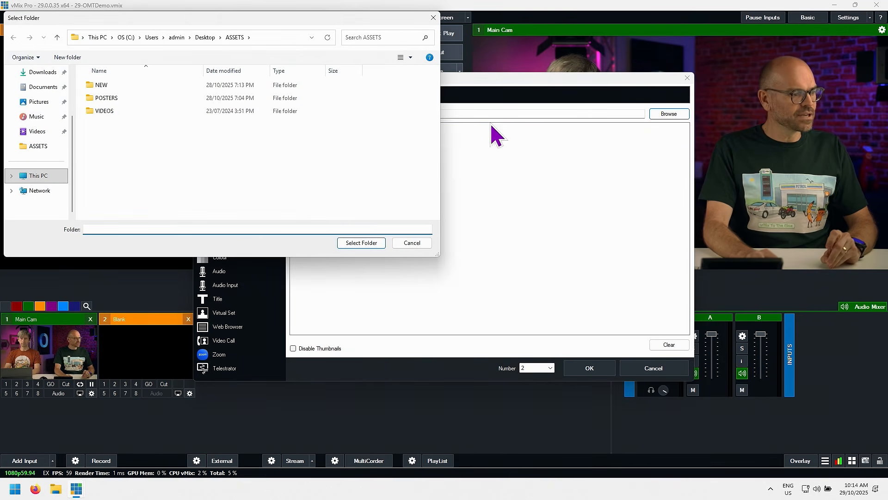
pyautogui.click(116, 98)
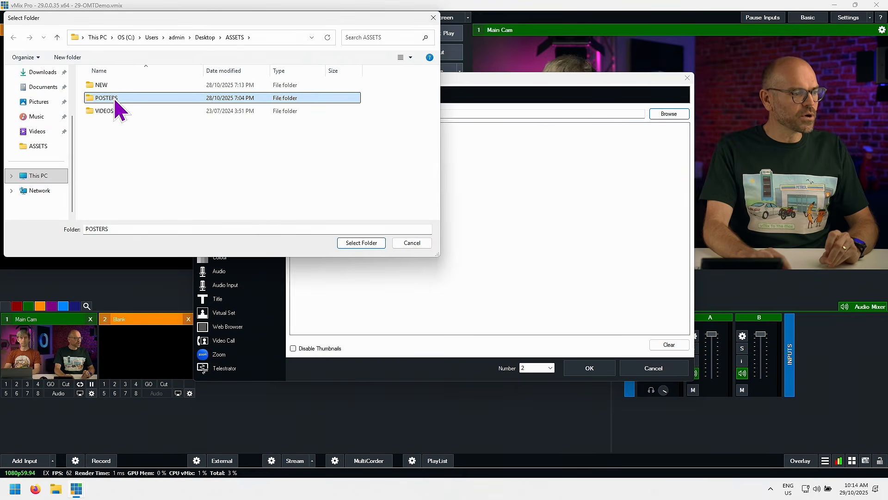
pyautogui.doubleClick(116, 99)
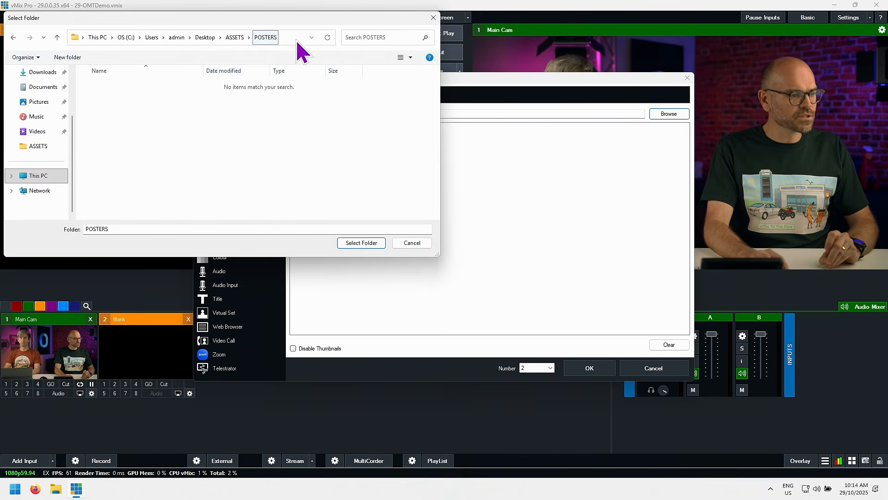
pyautogui.click(362, 242)
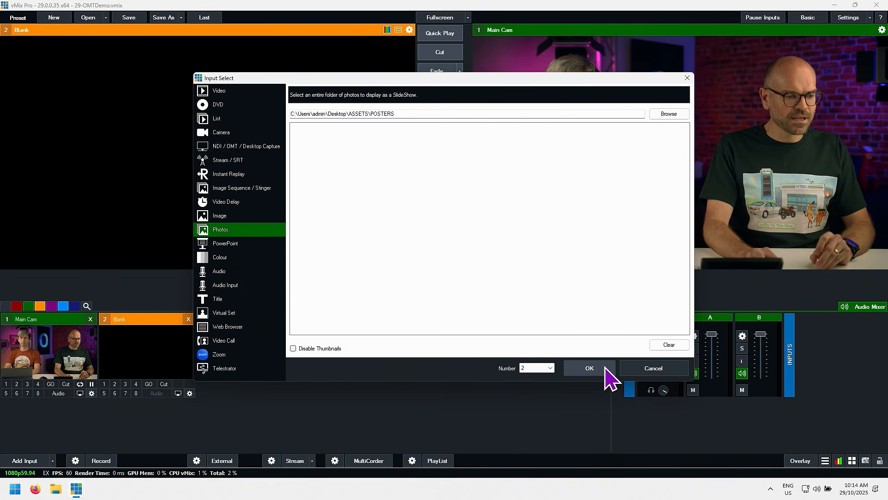
pyautogui.click(589, 368)
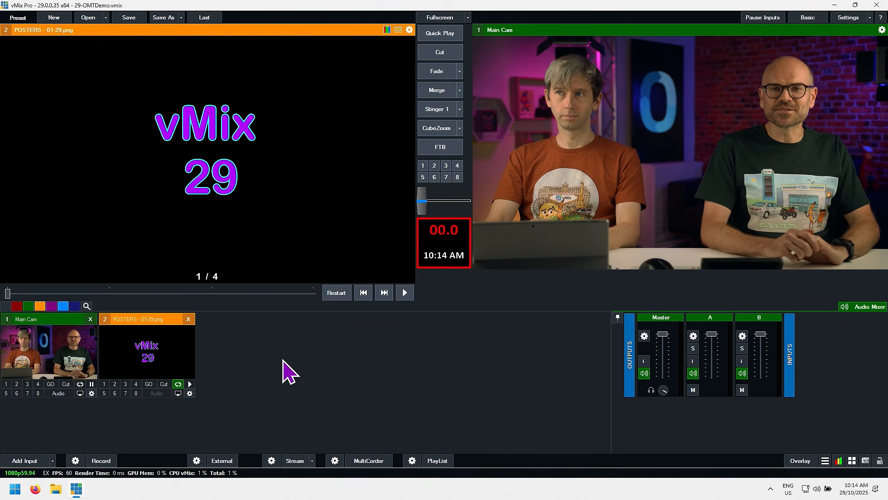
# Step: Rotate the POSTERS input 90 degrees clockwise and zoom it to about 3.2 so it fills the frame
pyautogui.click(190, 394)
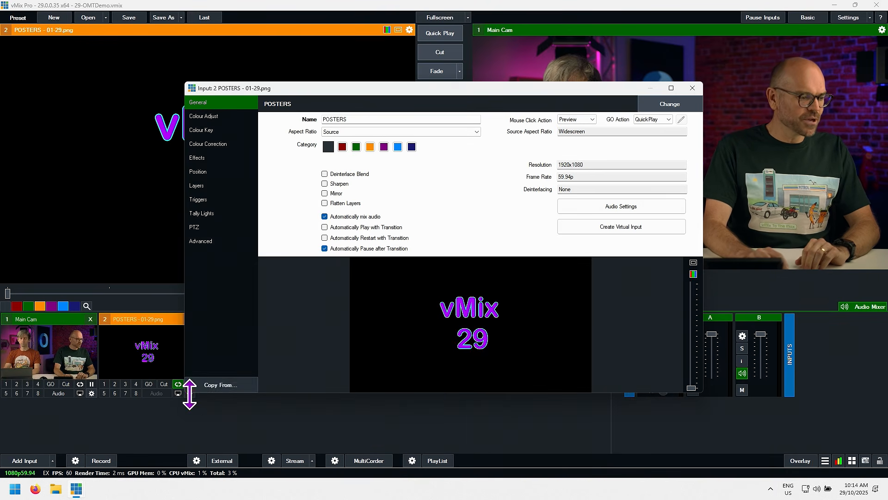
pyautogui.click(220, 174)
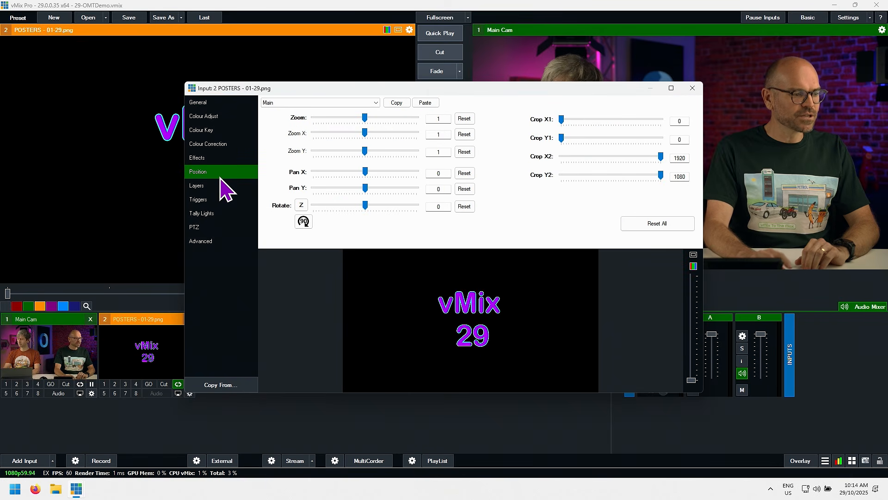
pyautogui.click(304, 222)
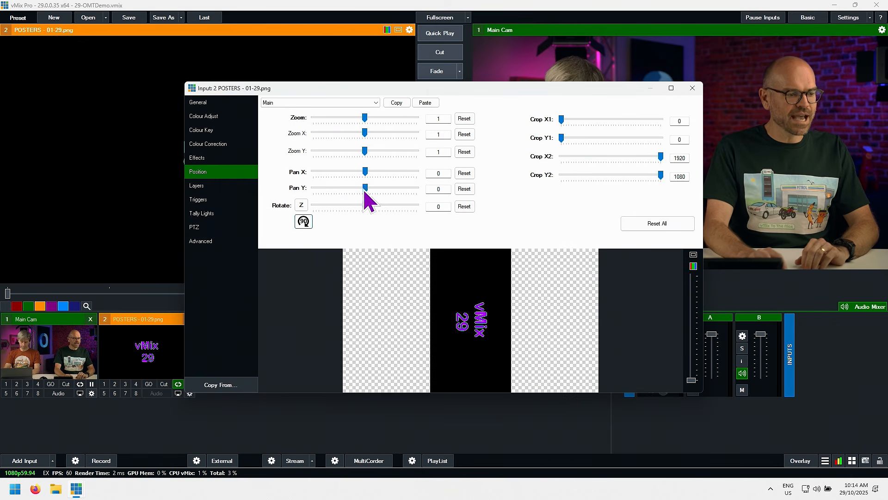
pyautogui.moveTo(364, 117); pyautogui.dragTo(393, 115)
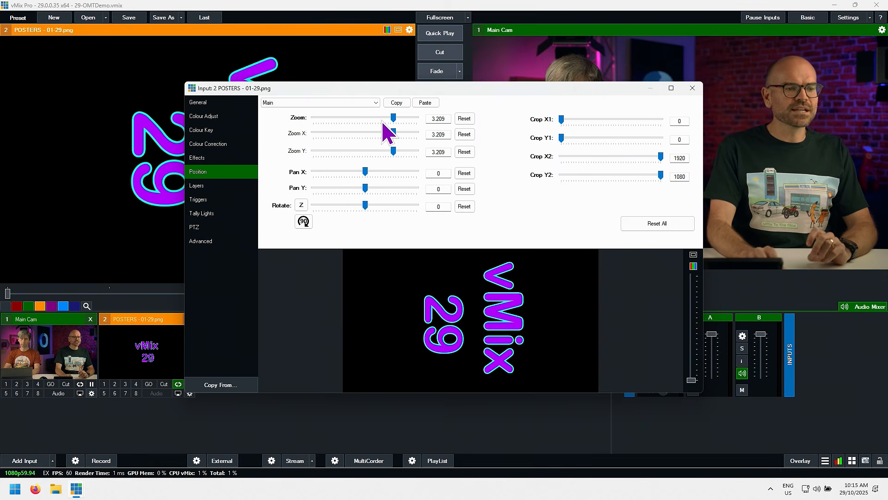
pyautogui.click(693, 87)
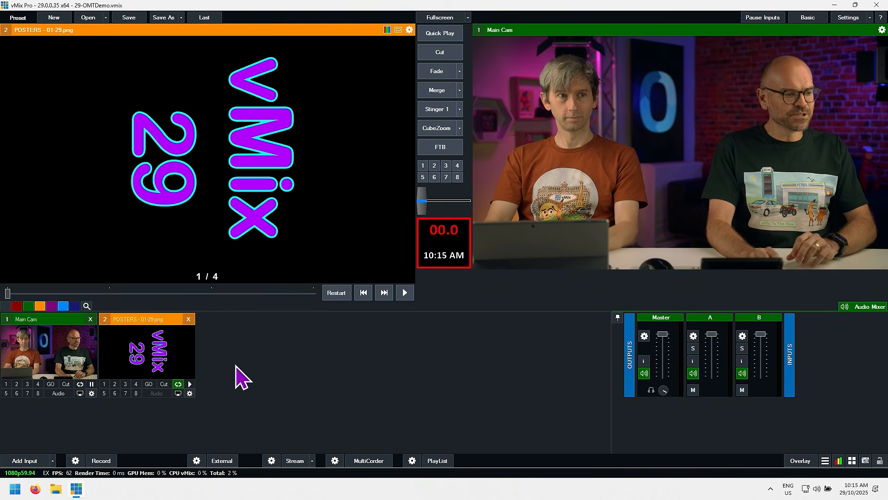
# Step: Set the source of Output 3 to Input2, turn on OMT for that output and apply the settings
pyautogui.click(851, 19)
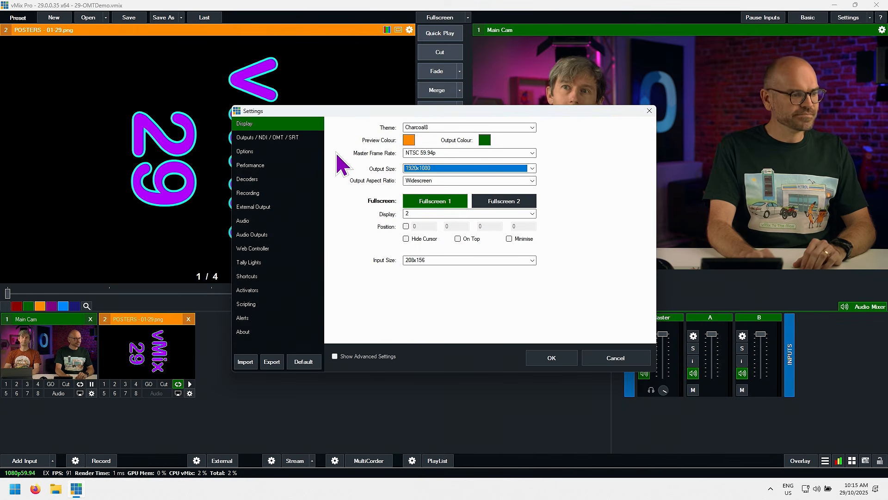
pyautogui.click(293, 138)
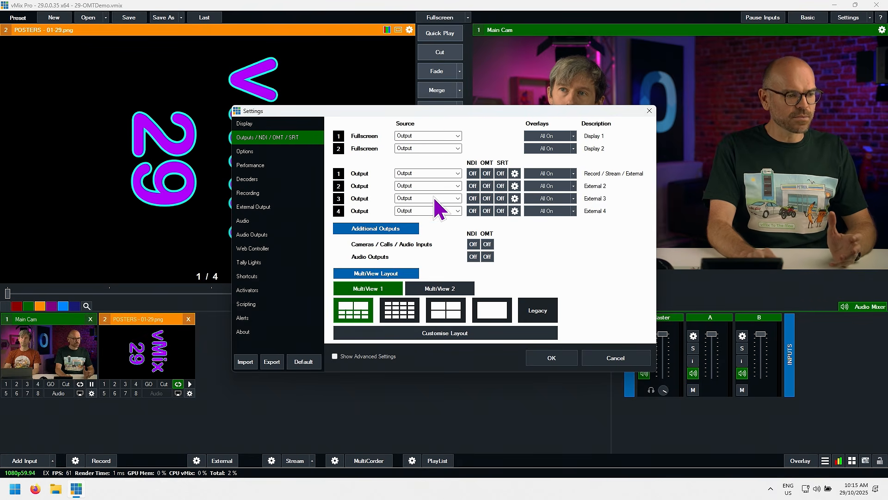
pyautogui.click(446, 198)
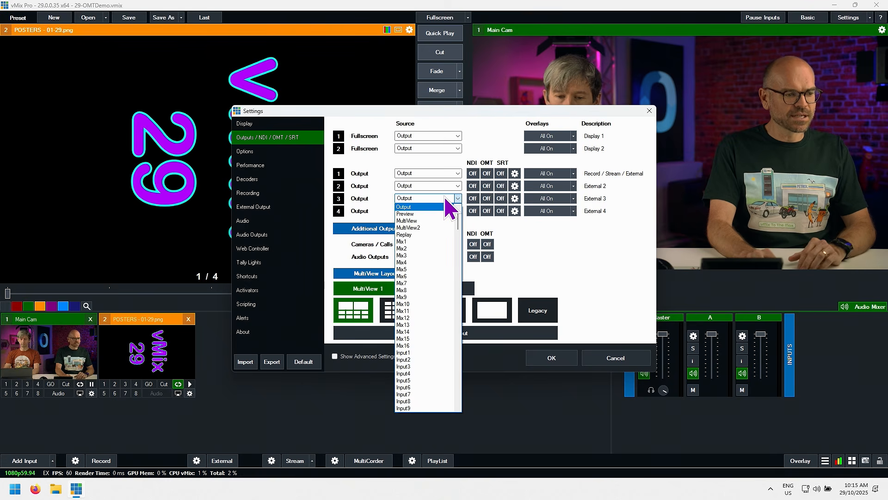
pyautogui.click(419, 360)
pyautogui.click(487, 199)
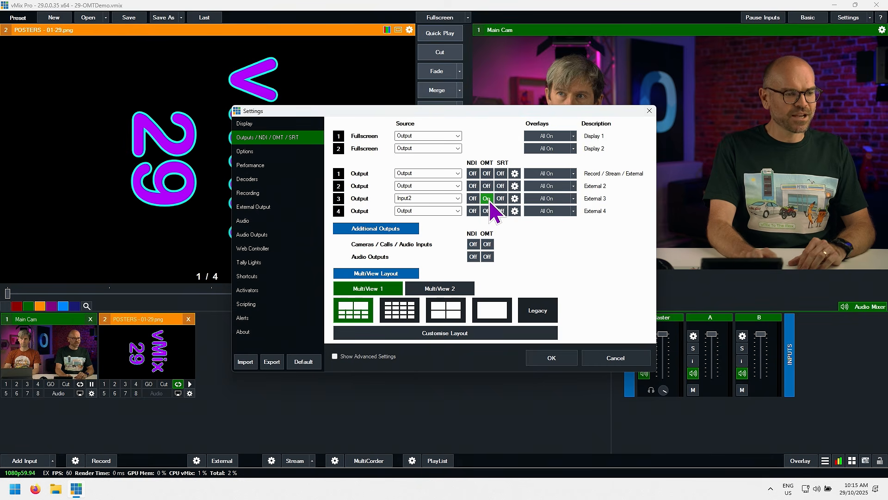
pyautogui.click(552, 359)
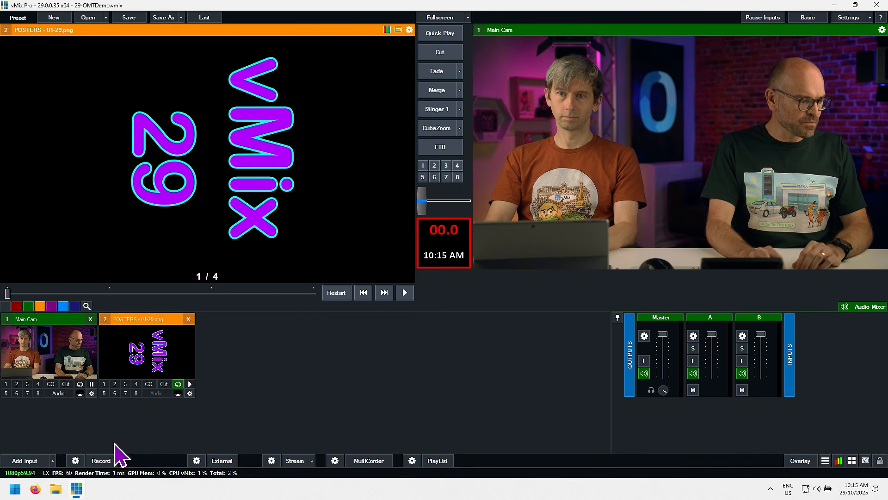
# Step: Switch to Firefox and open the OMT Player page at 192.168.1.148:8080
pyautogui.click(38, 492)
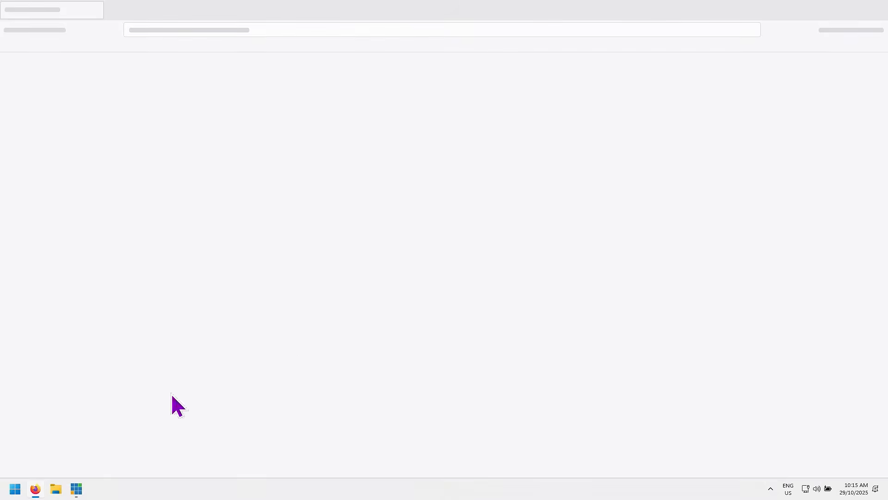
pyautogui.click(305, 30)
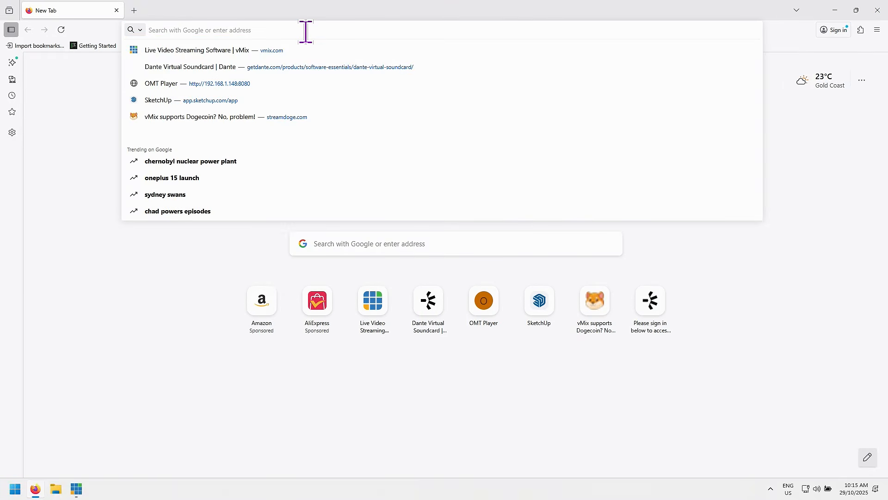
pyautogui.write('192.16')
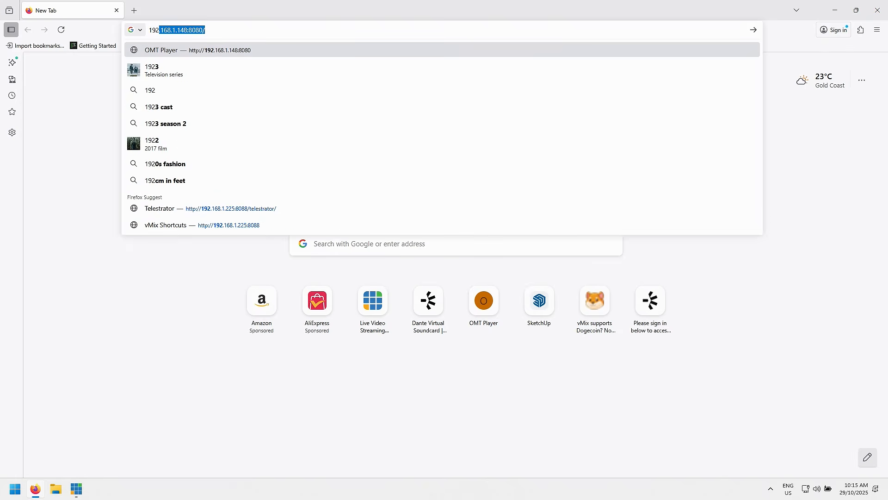
pyautogui.write('8.1.1')
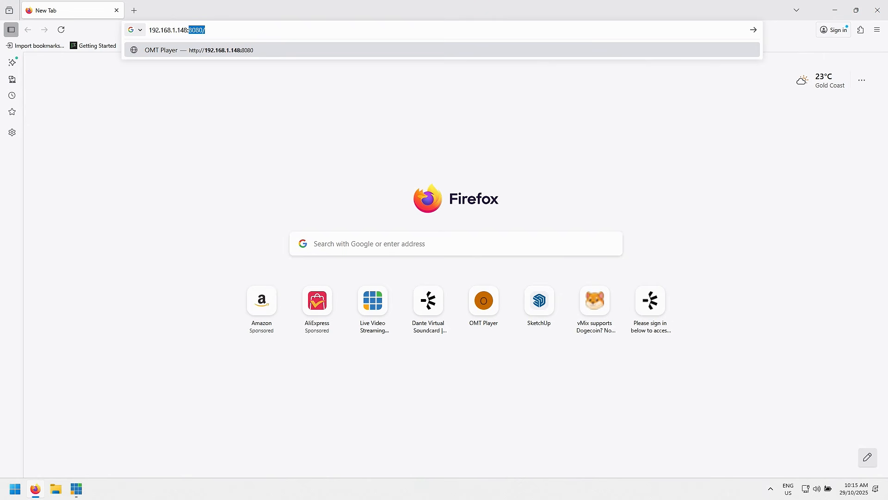
pyautogui.press('Return')
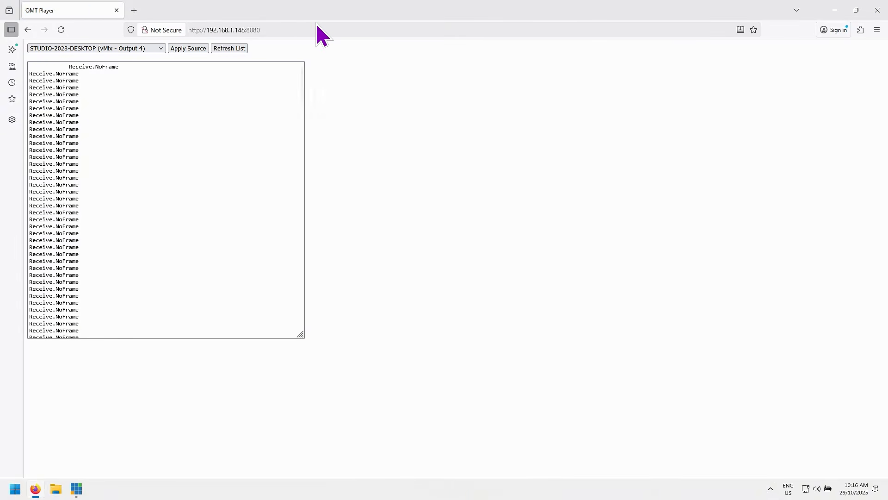
# Step: Apply ASUS-LAPTOP-2022 (vMix - Output 3) as the OMT Player source and return to vMix
pyautogui.click(161, 48)
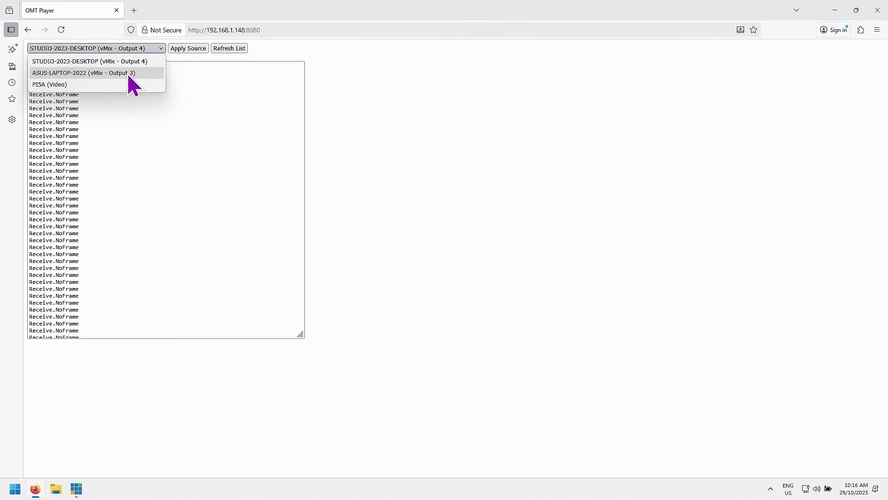
pyautogui.click(65, 74)
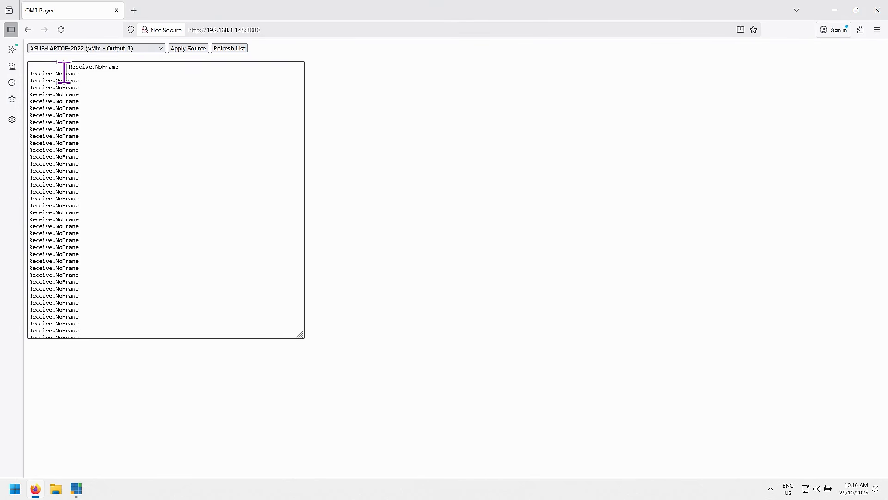
pyautogui.click(187, 49)
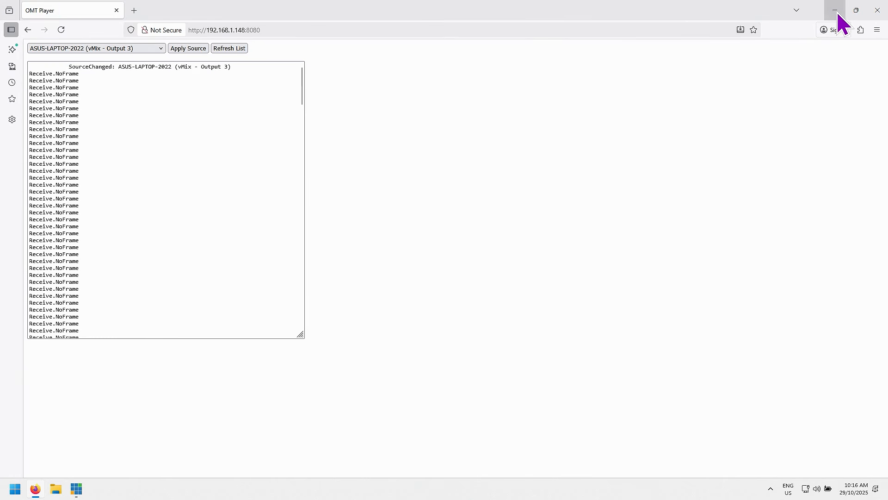
pyautogui.click(835, 11)
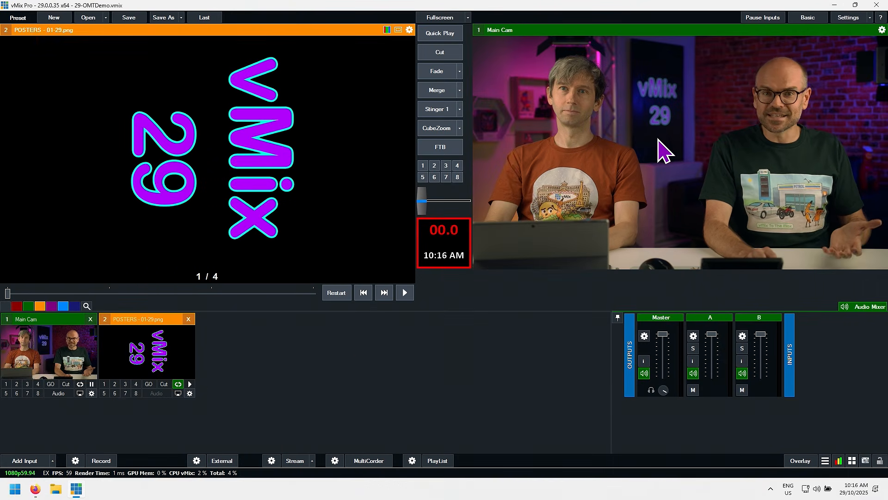
# Step: In the POSTERS slideshow settings, show the Windows, MAX and OMT logo slides in turn, leaving the OMT logo displayed
pyautogui.rightClick(159, 360)
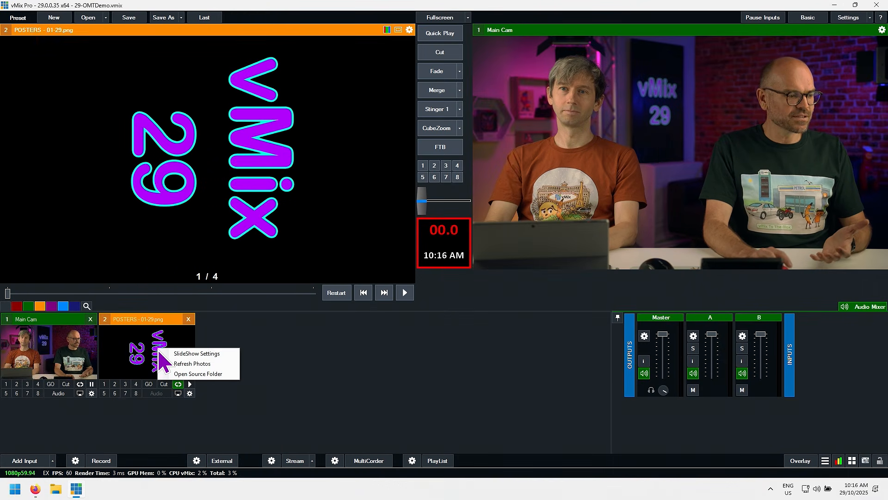
pyautogui.click(181, 353)
pyautogui.click(350, 228)
pyautogui.click(448, 230)
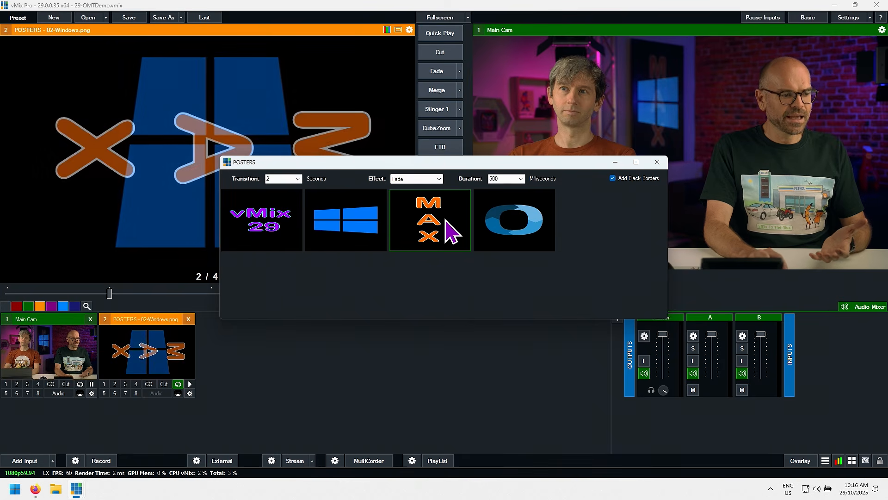
pyautogui.click(511, 231)
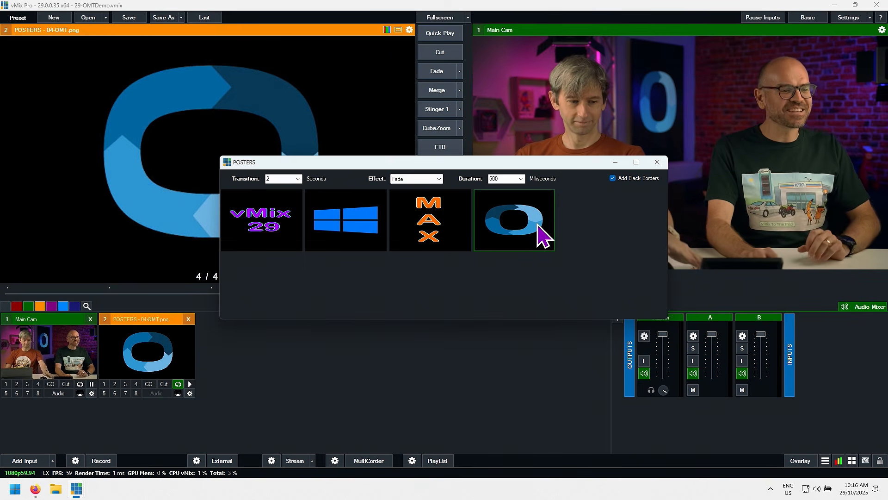
pyautogui.click(658, 162)
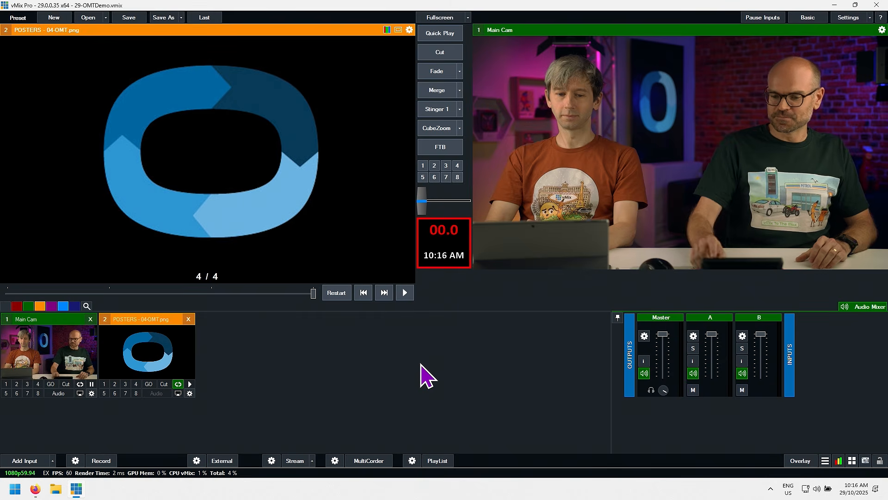